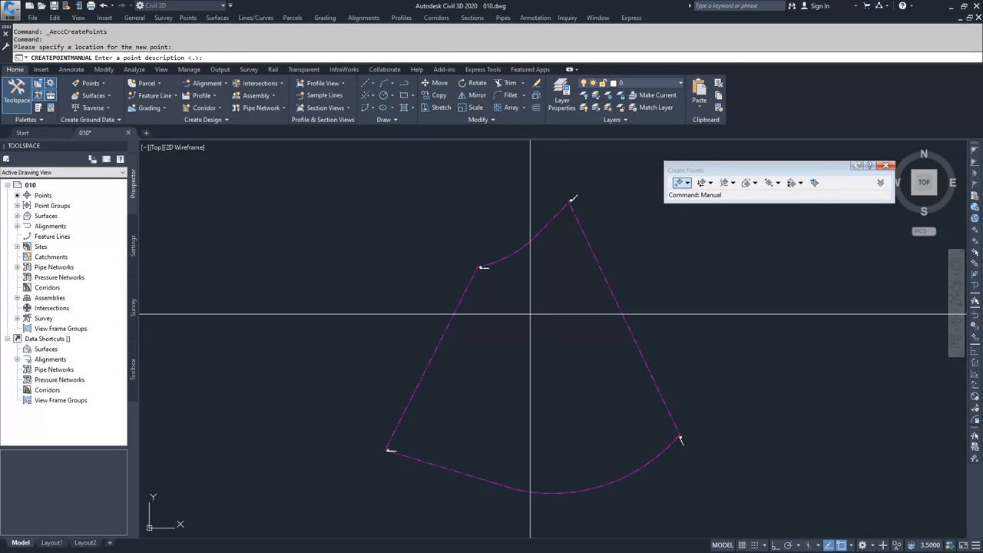
- Give the new point on the upper boundary description GS and elevation 150, and create a GS point at elevation 100 on the lower boundary
key("Return")
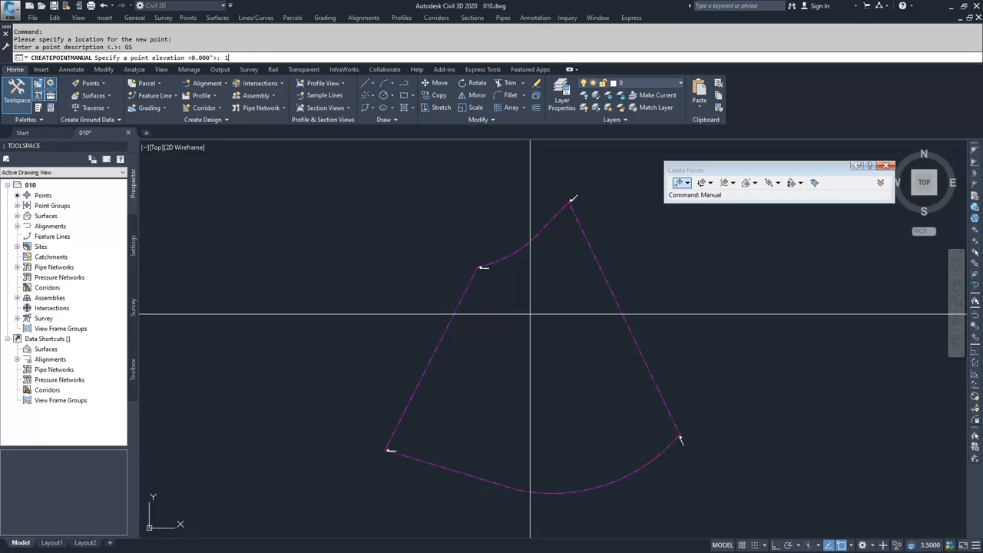
key("Return")
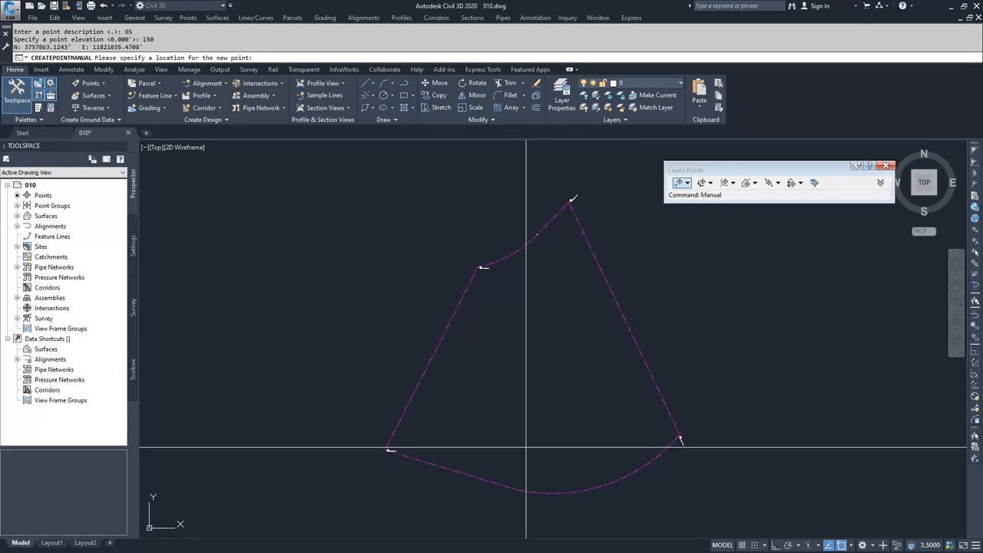
left_click(548, 491)
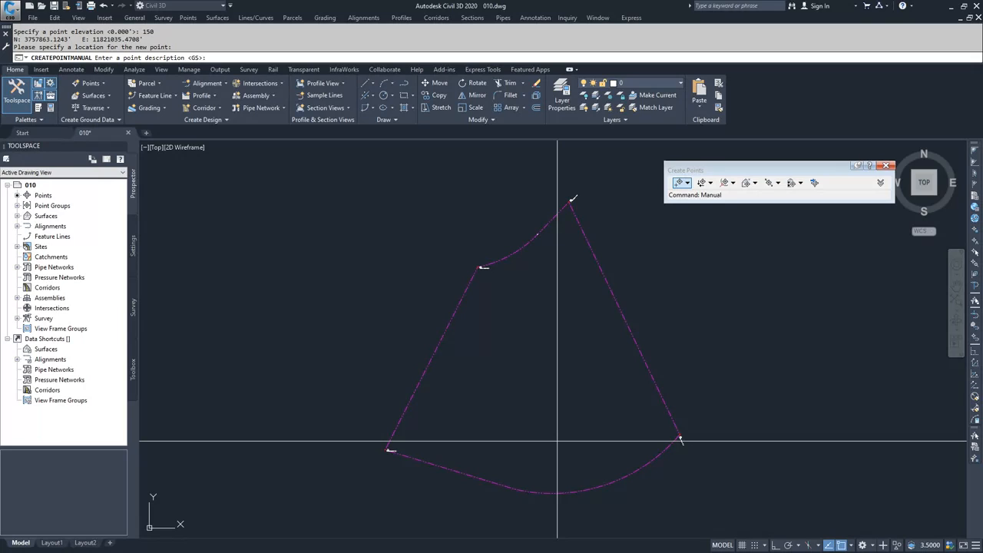
key("Return")
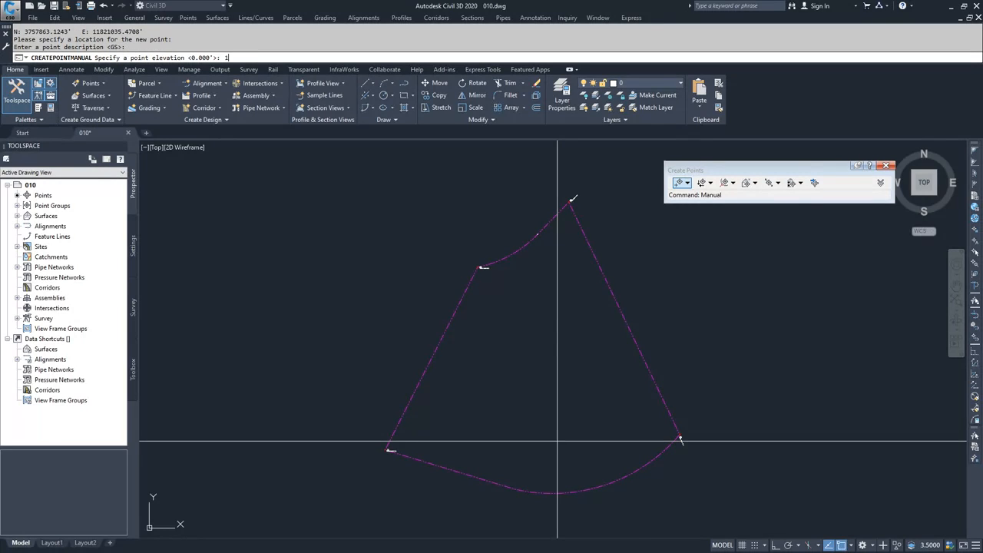
key("Return")
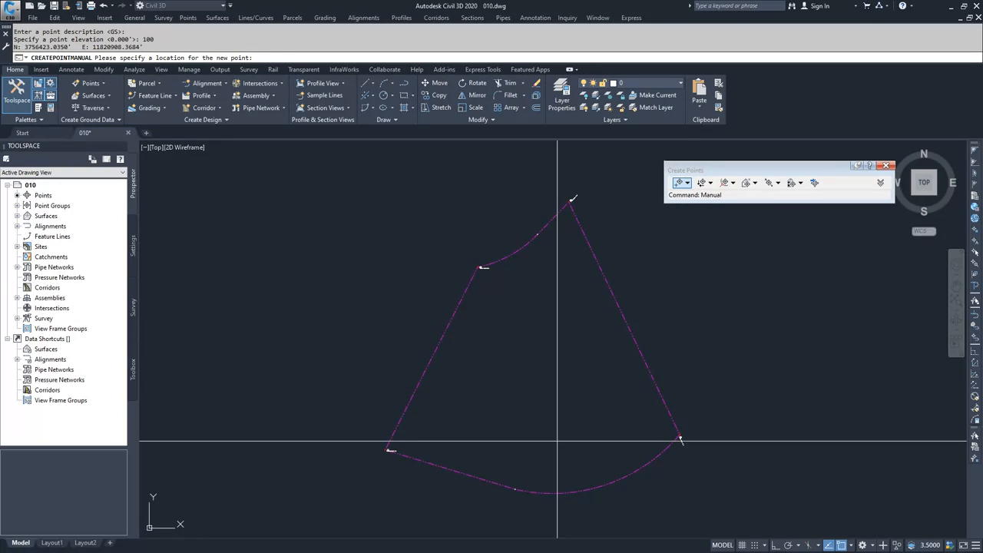
- Create a GS point at elevation 125 on the midpoint of the parcel's left boundary line
right_click(484, 411, "shift")
left_click(515, 245)
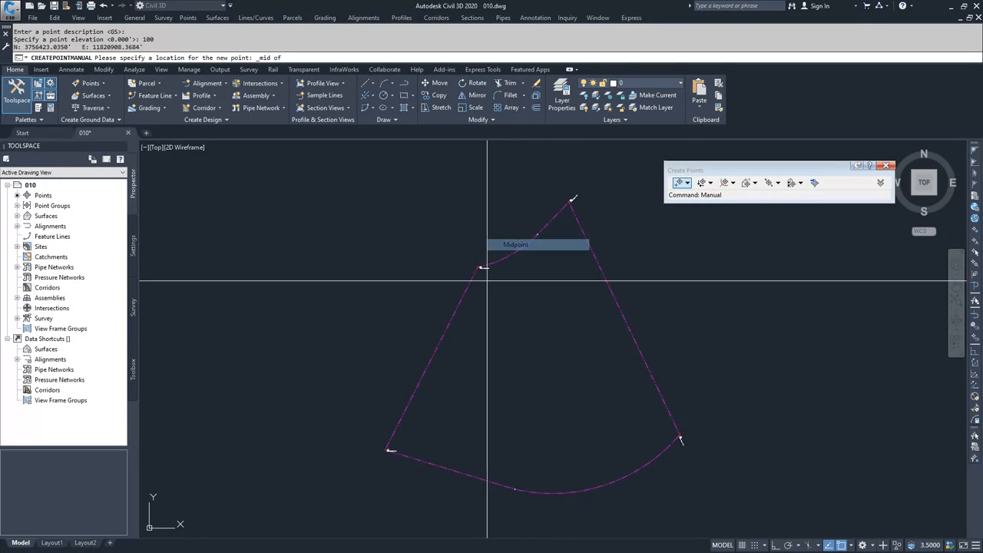
left_click(444, 343)
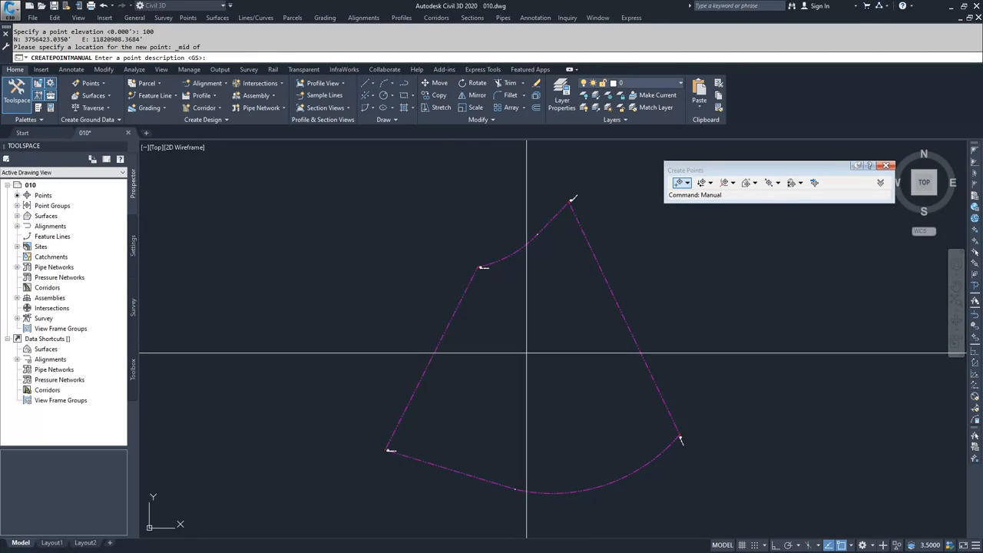
key("Return")
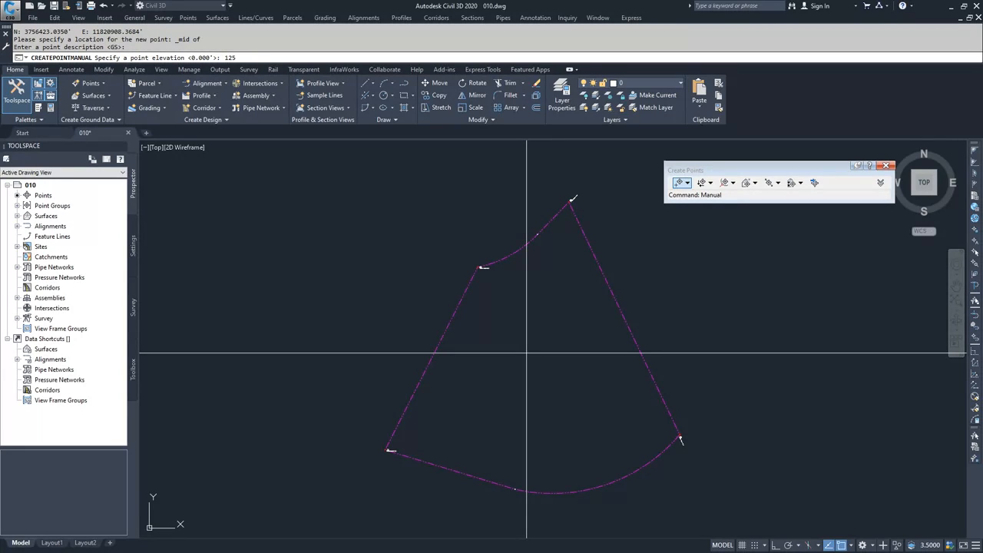
key("Return")
- Create a GS point at elevation 125 on the midpoint of the parcel's right boundary line and finish creating points
right_click(526, 354, "shift")
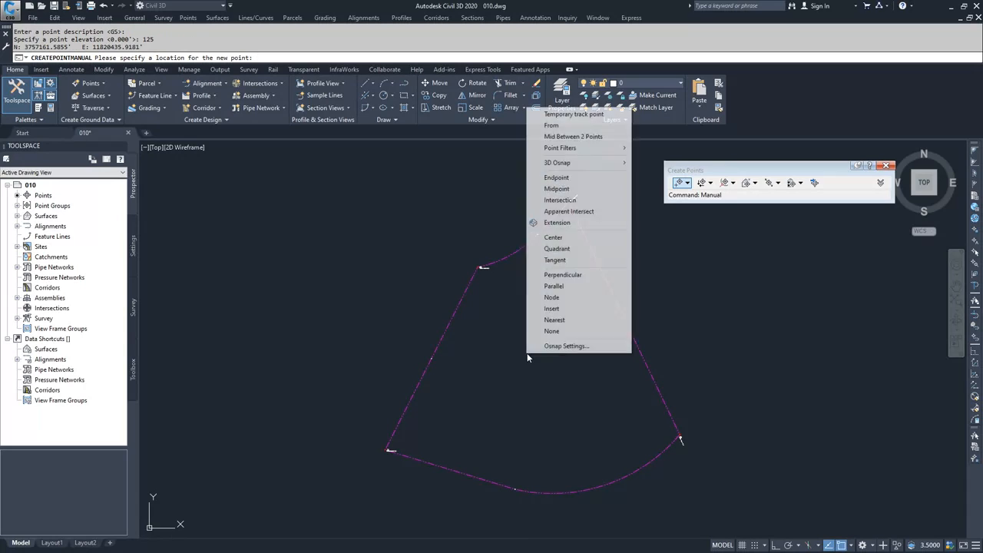
left_click(573, 189)
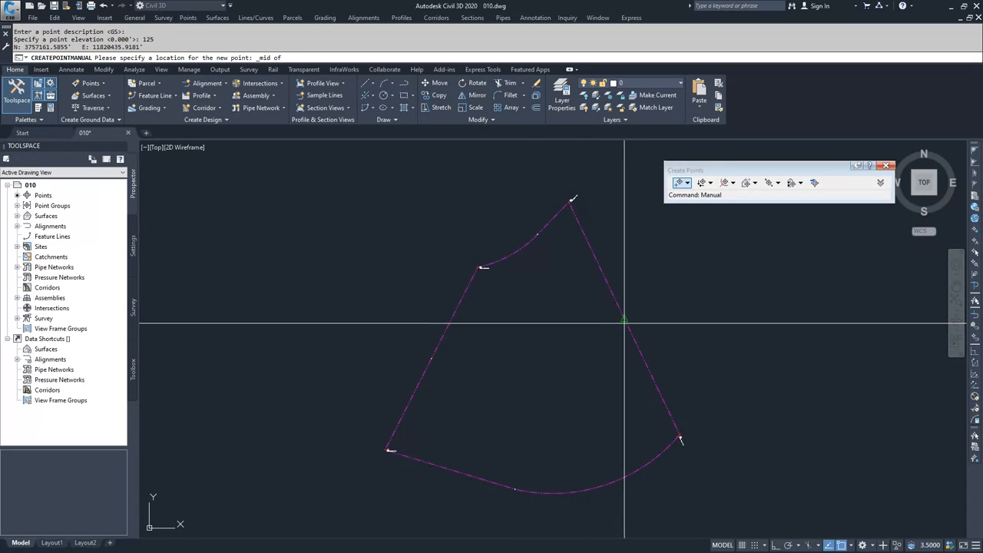
left_click(624, 323)
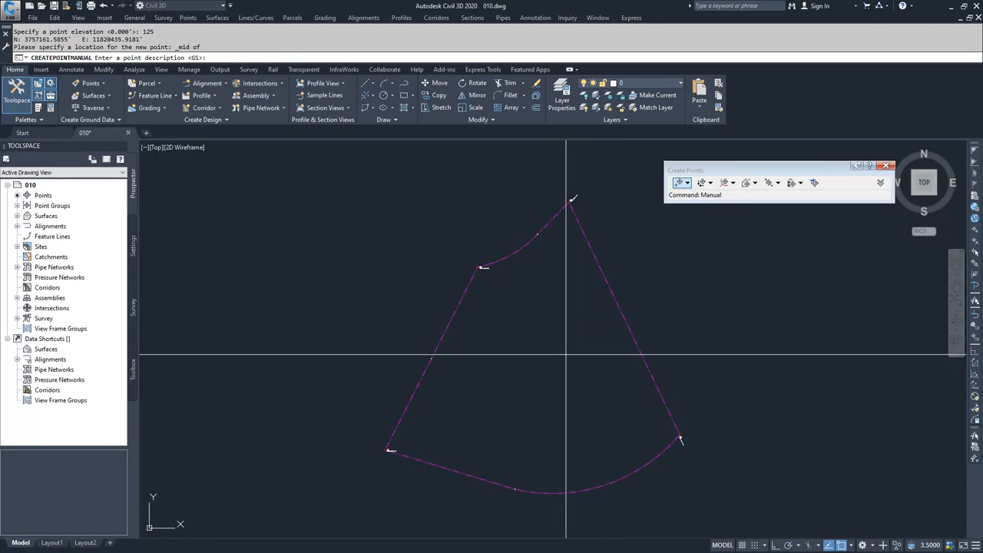
key("Return")
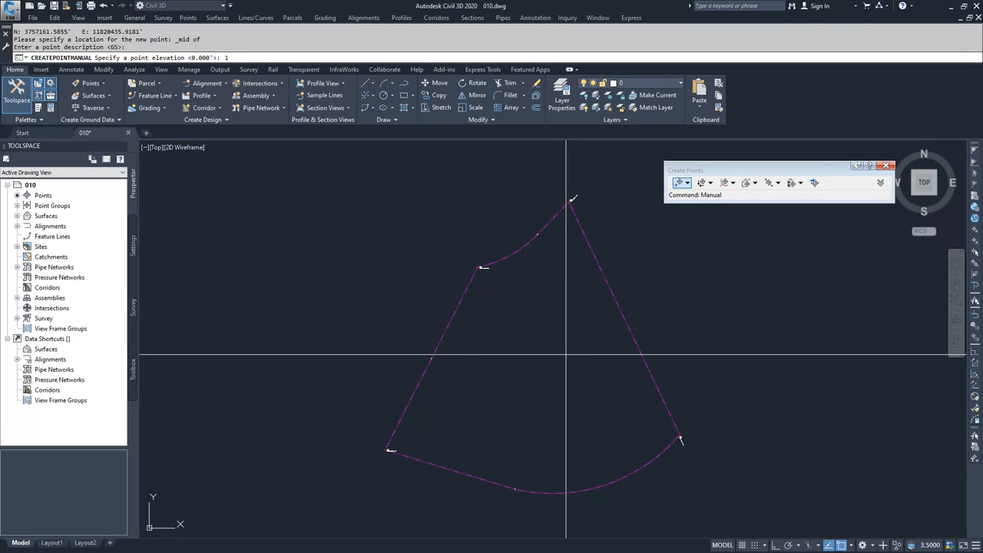
key("Return")
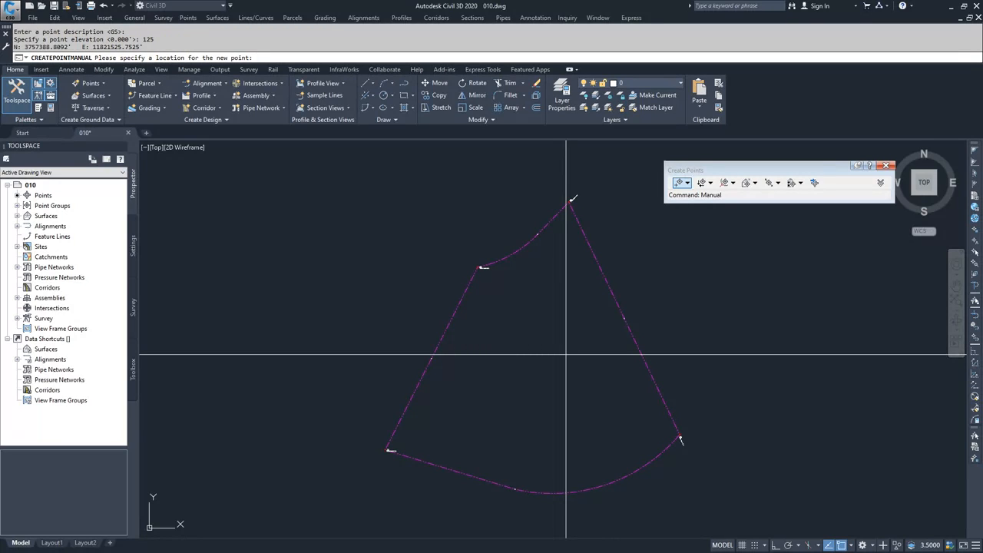
key("Escape")
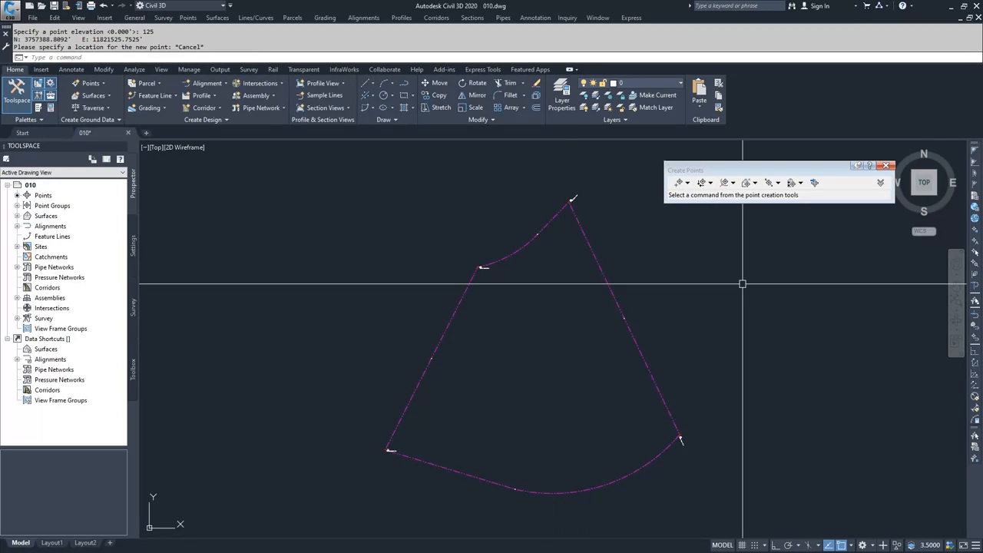
left_click(887, 167)
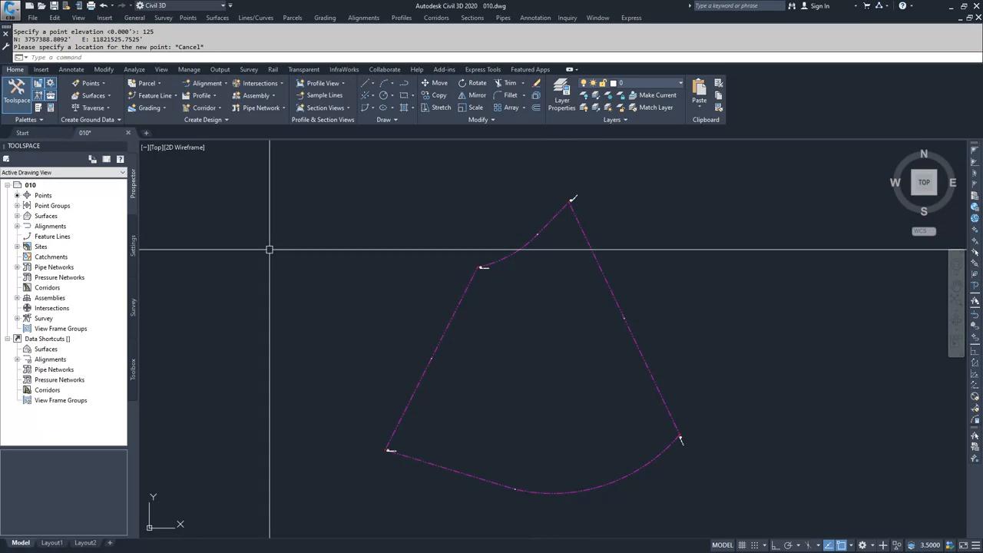
- List all drawing points in the point editor and review their elevations, descriptions and styles
left_click(36, 198)
right_click(40, 197)
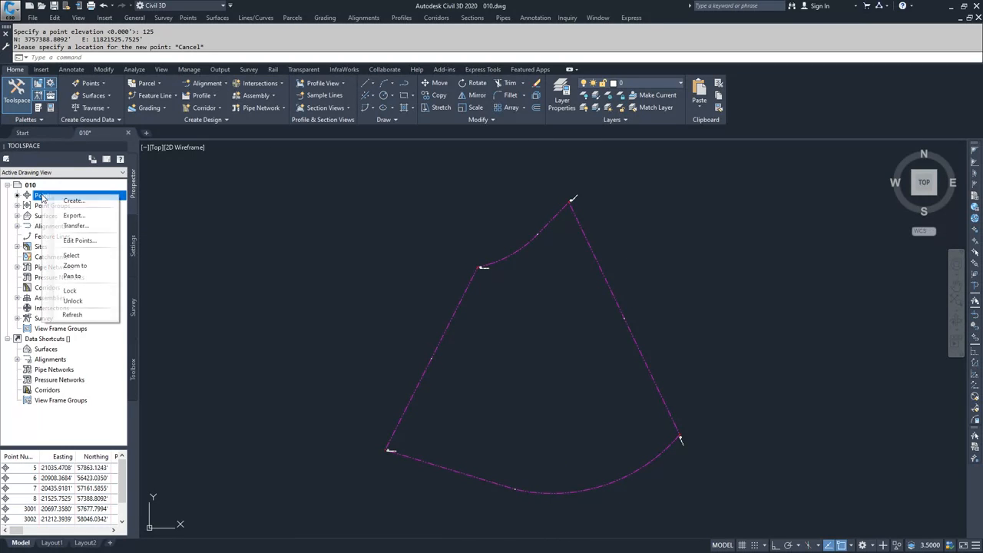
left_click(80, 240)
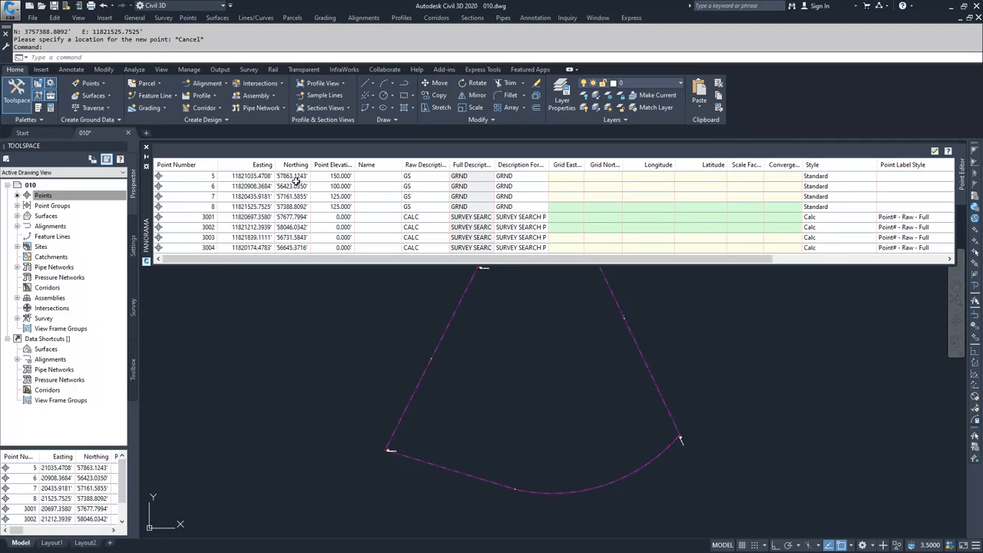
left_click_drag(302, 260, 419, 266)
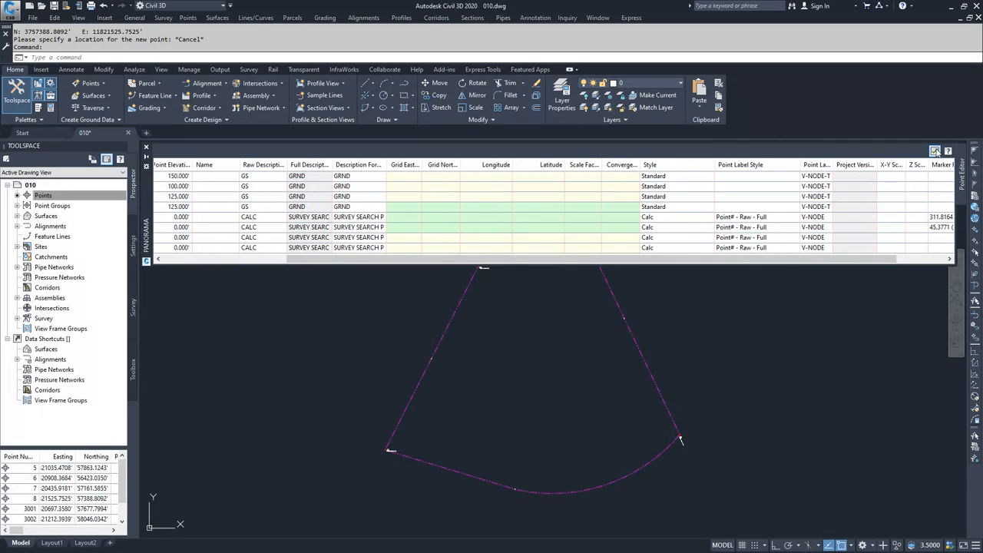
left_click(936, 152)
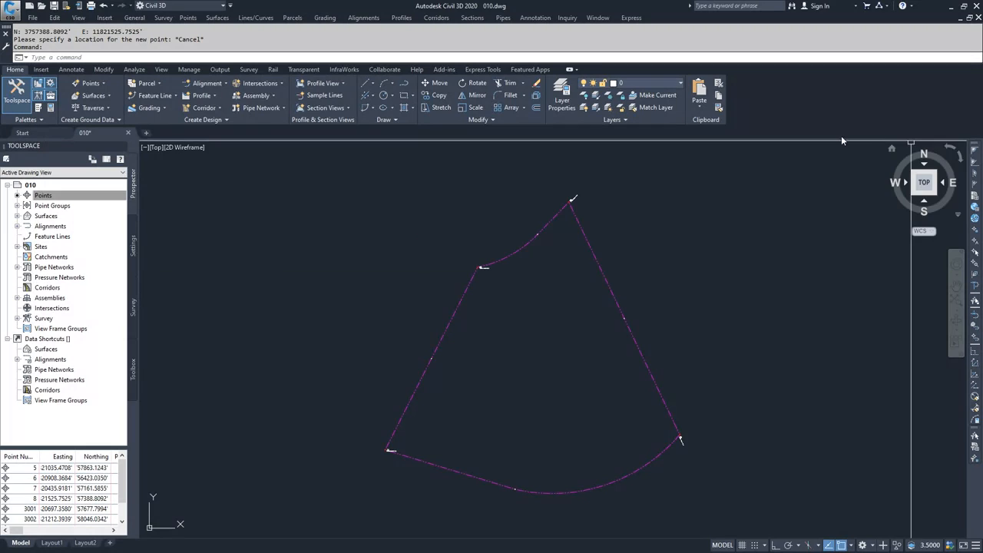
- Raise the elevation of all points by 50 with the Datum command, starting from the point on the upper boundary
left_click(539, 232)
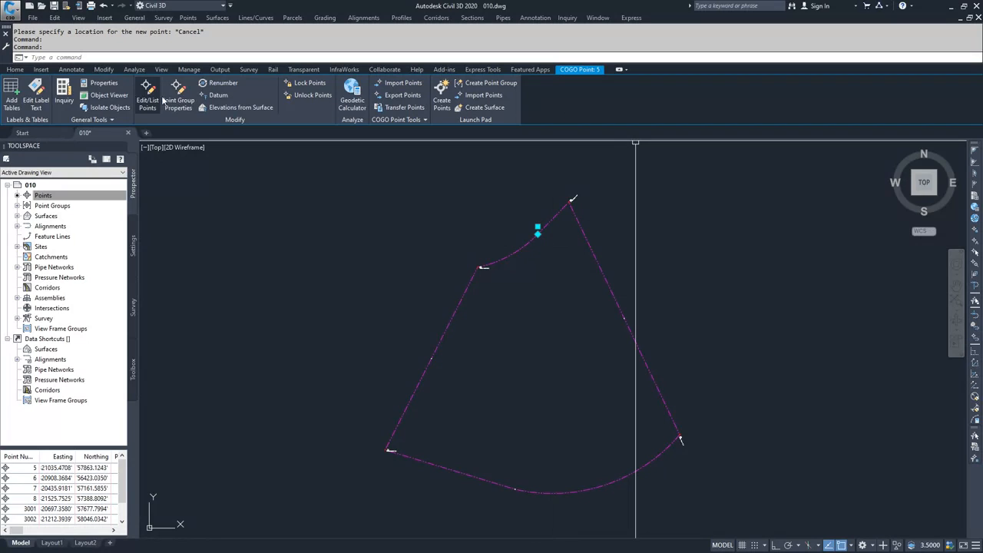
left_click(218, 95)
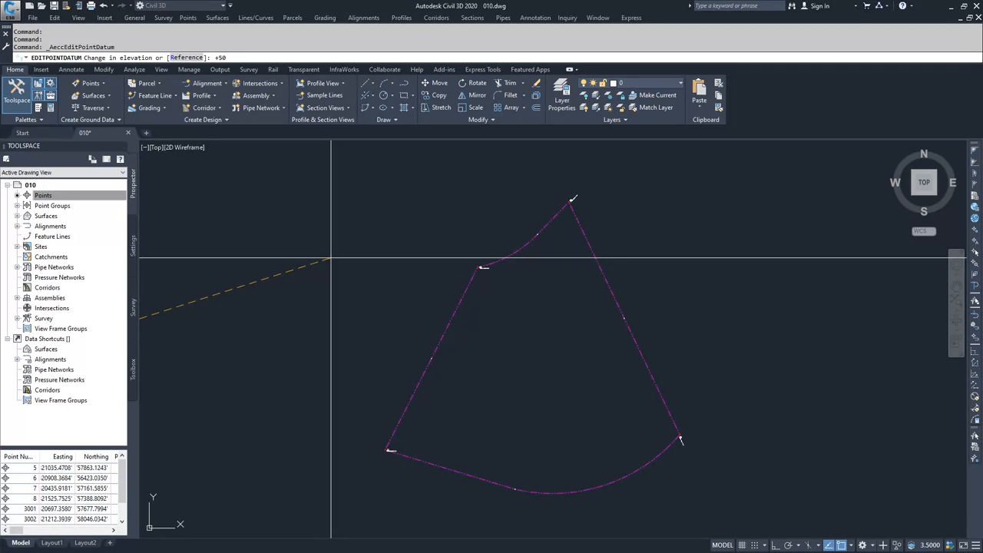
key("Return")
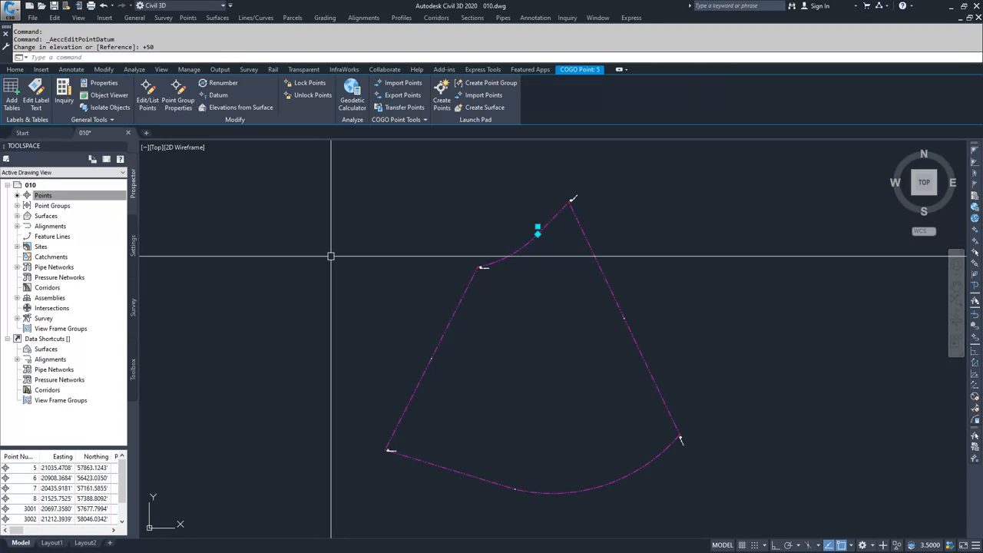
- Check the elevations of all points in the point editor, including the CALC points 3001 to 3004
left_click(90, 196)
right_click(55, 198)
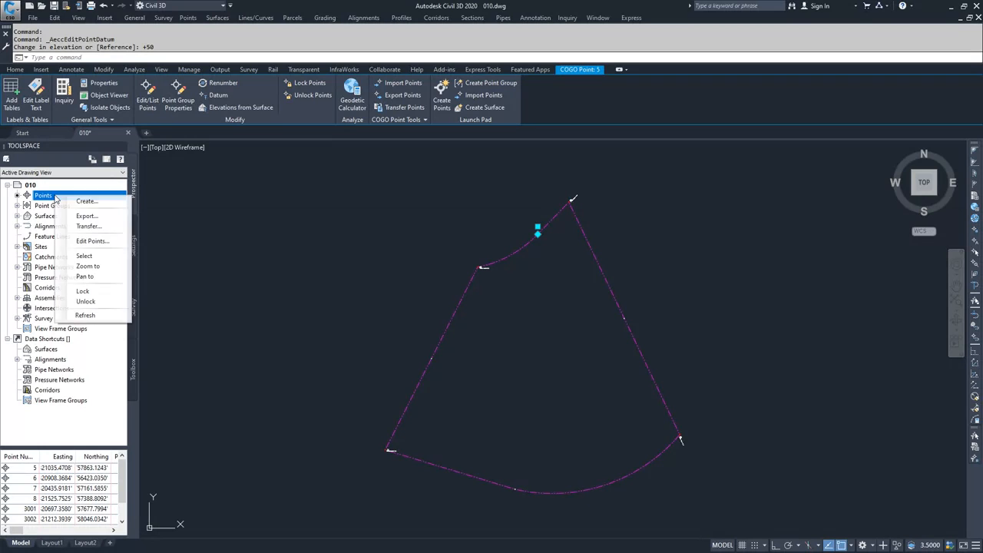
left_click(83, 242)
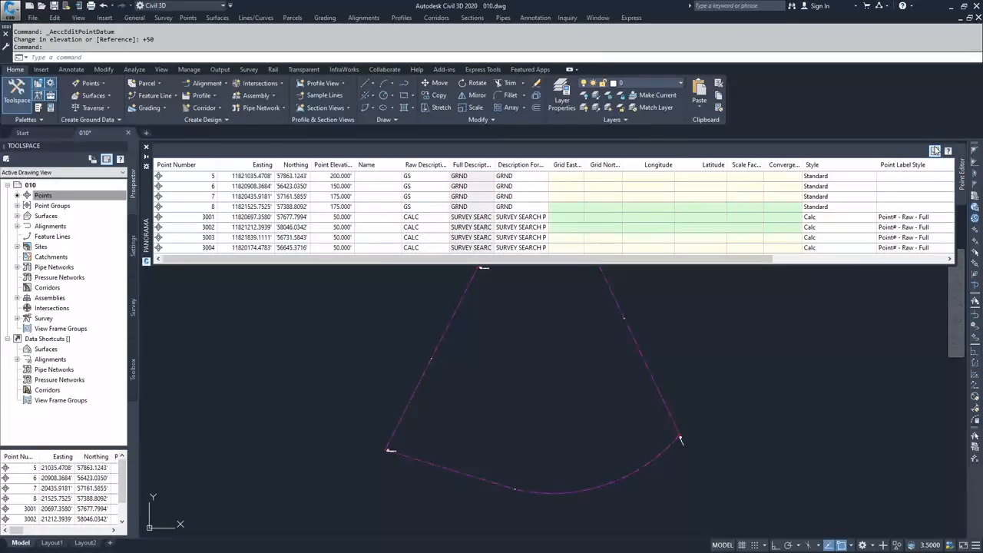
left_click(344, 218)
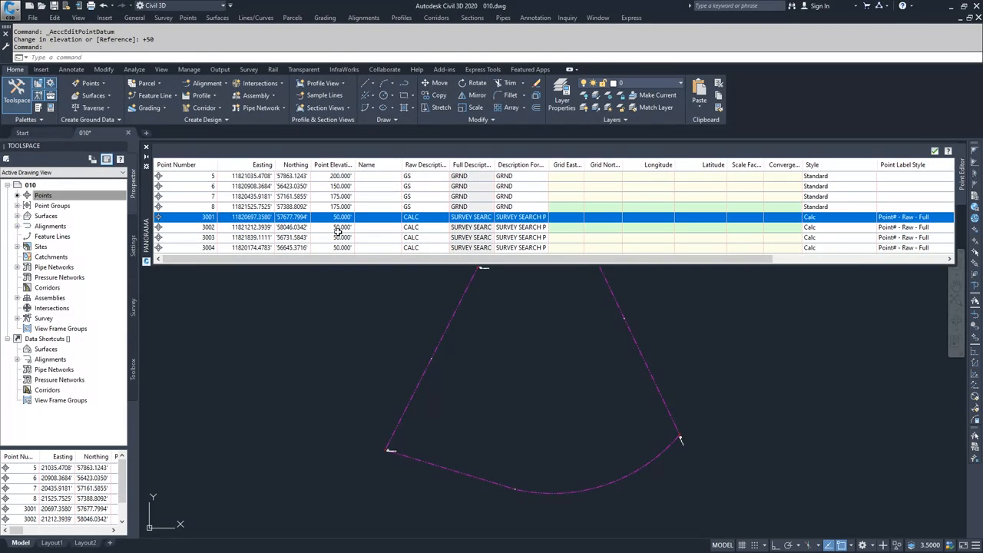
left_click(337, 247, "shift")
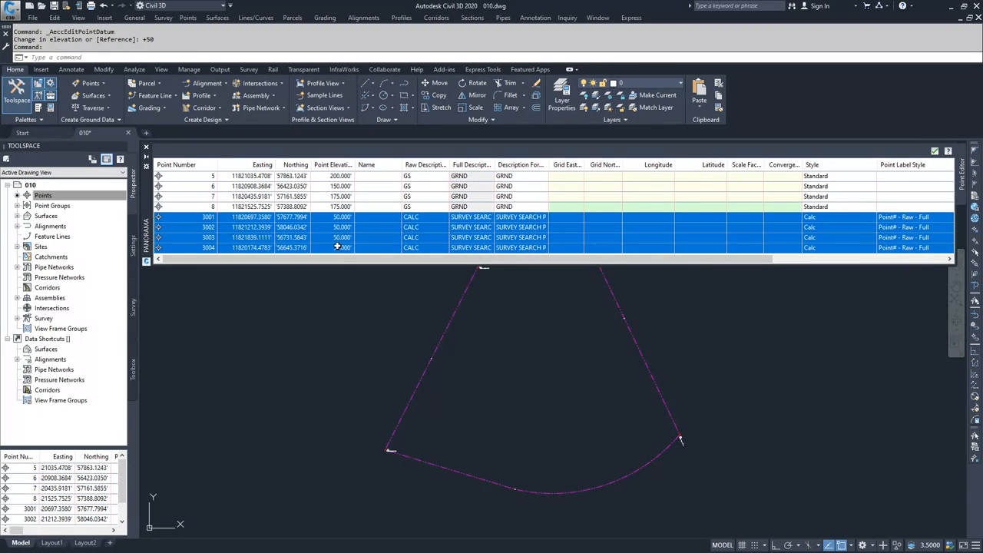
left_click(338, 248)
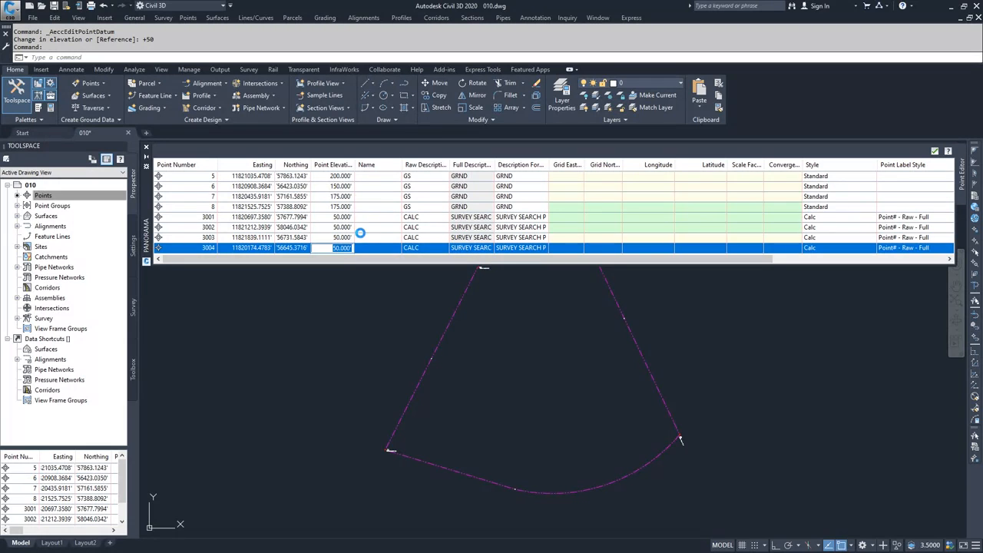
left_click(935, 151)
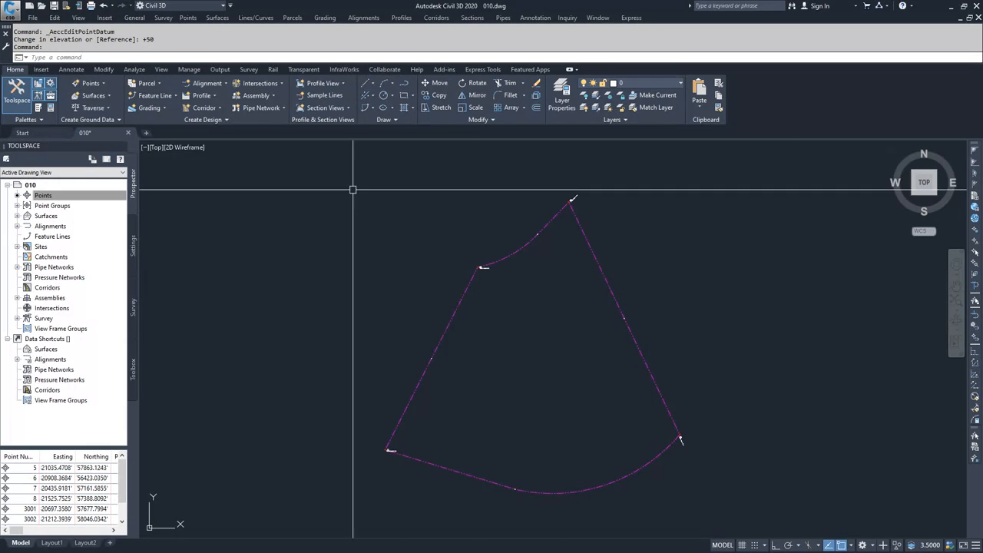
- Lower the elevation of all points by 50 with the Datum command, using a change of -50
left_click(536, 233)
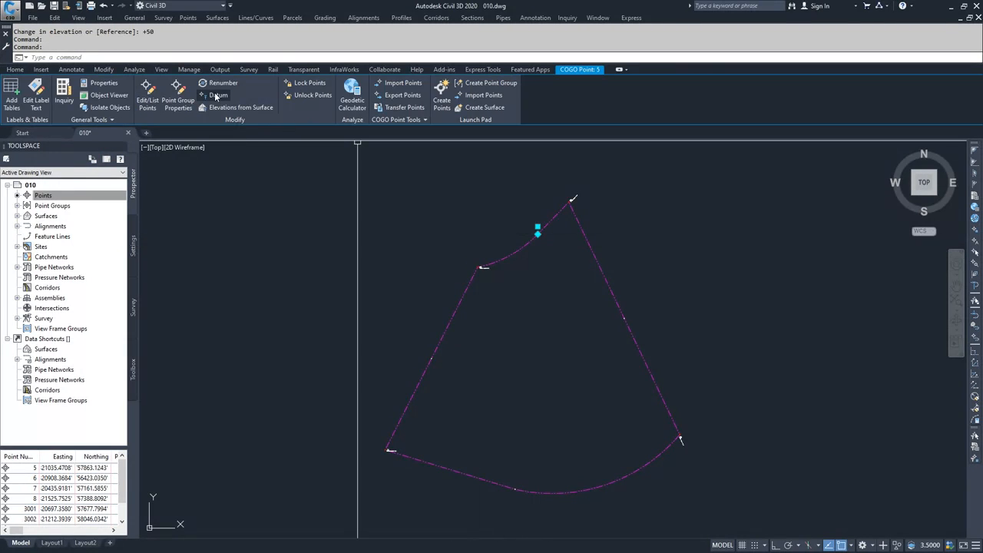
key("Return")
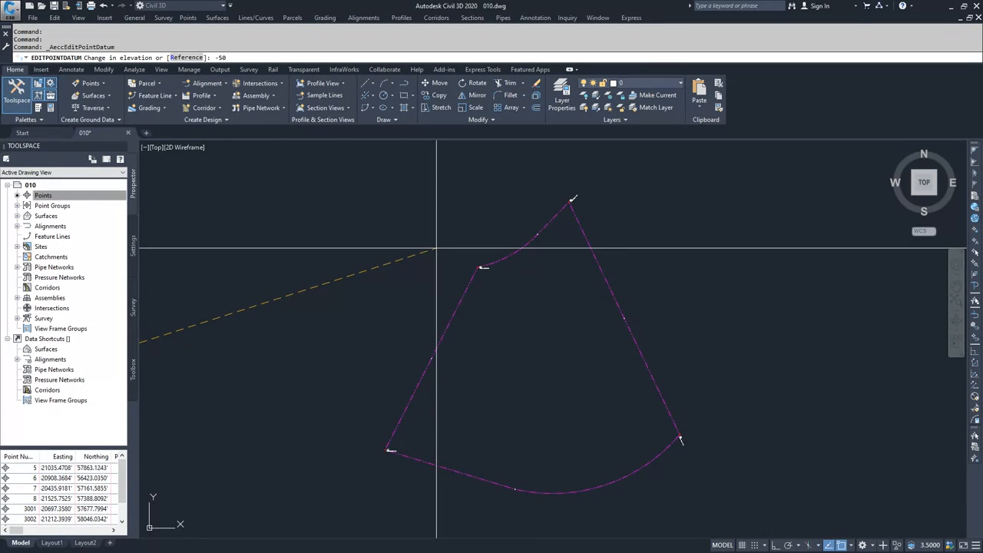
type("-50")
key("Return")
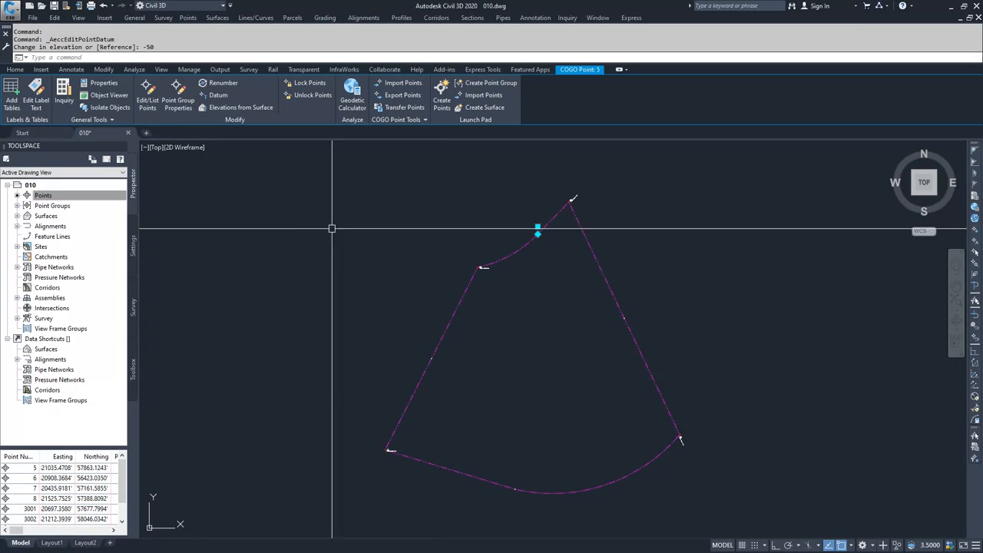
- Check the individual elevations of GS points 5 to 8 in the point editor, then close it
right_click(65, 201)
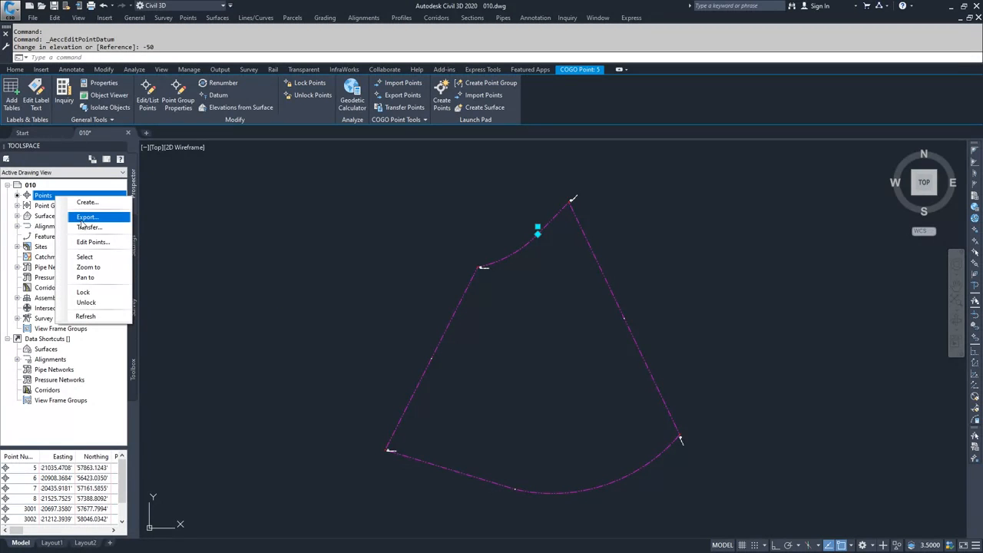
left_click(91, 242)
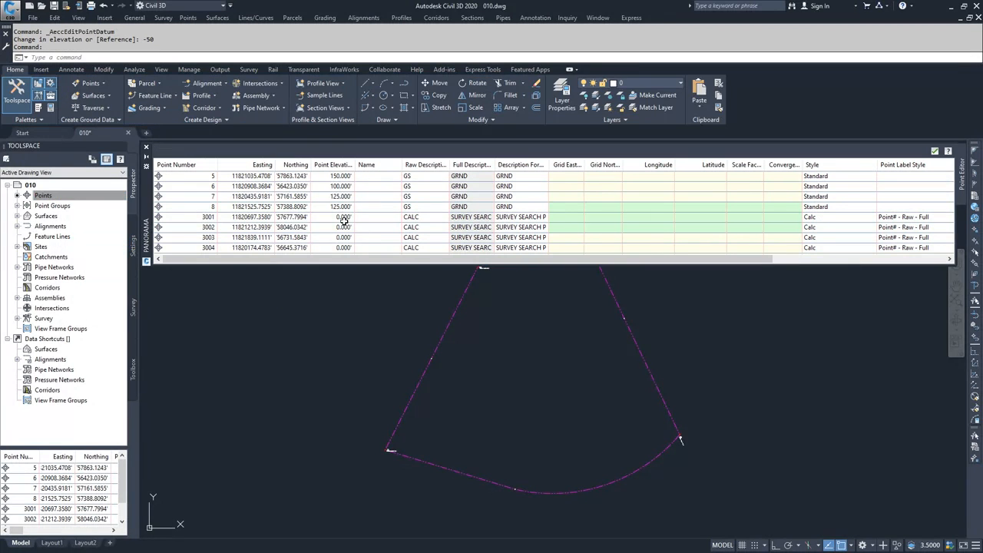
left_click(339, 207)
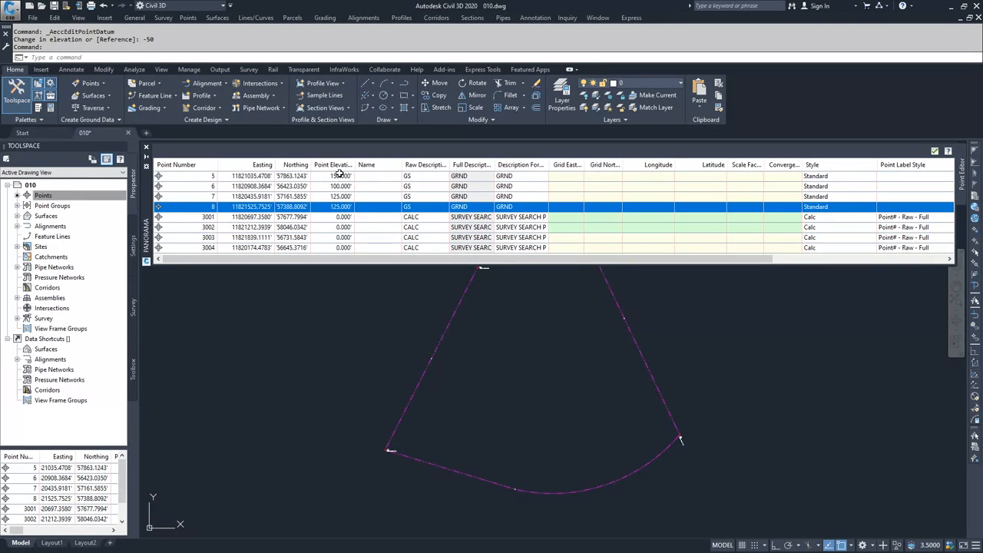
left_click(341, 175)
left_click(341, 175)
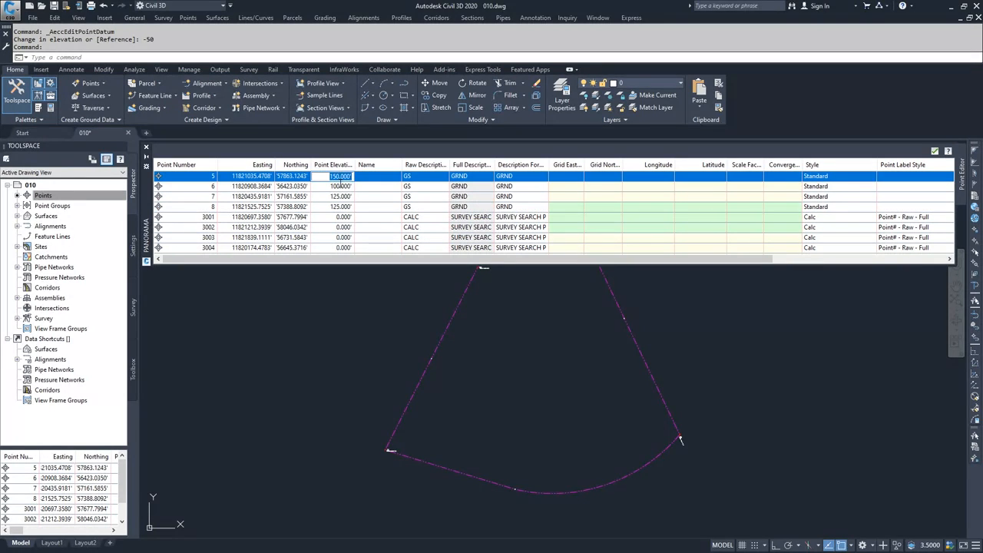
left_click(341, 186)
left_click(340, 185)
left_click(341, 195)
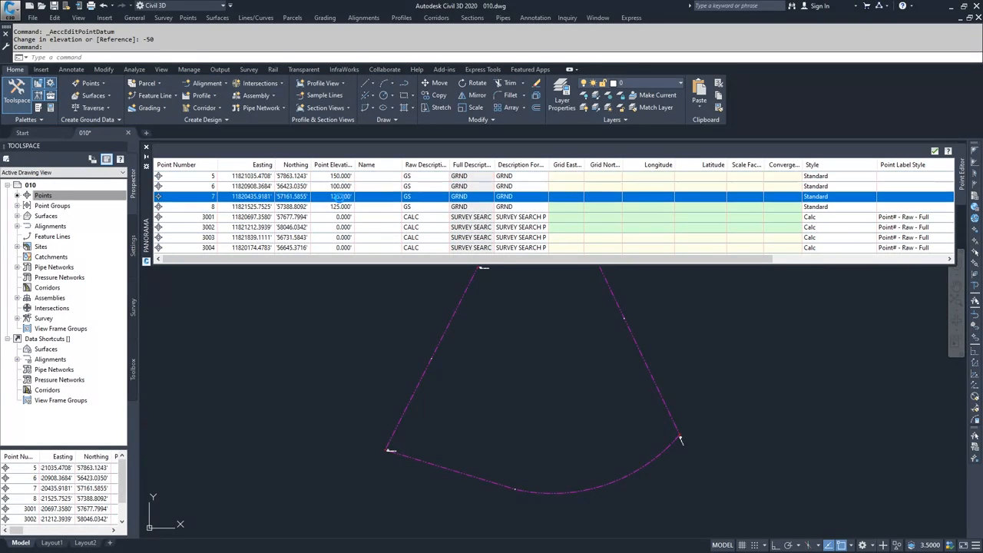
left_click(340, 195)
left_click(335, 207)
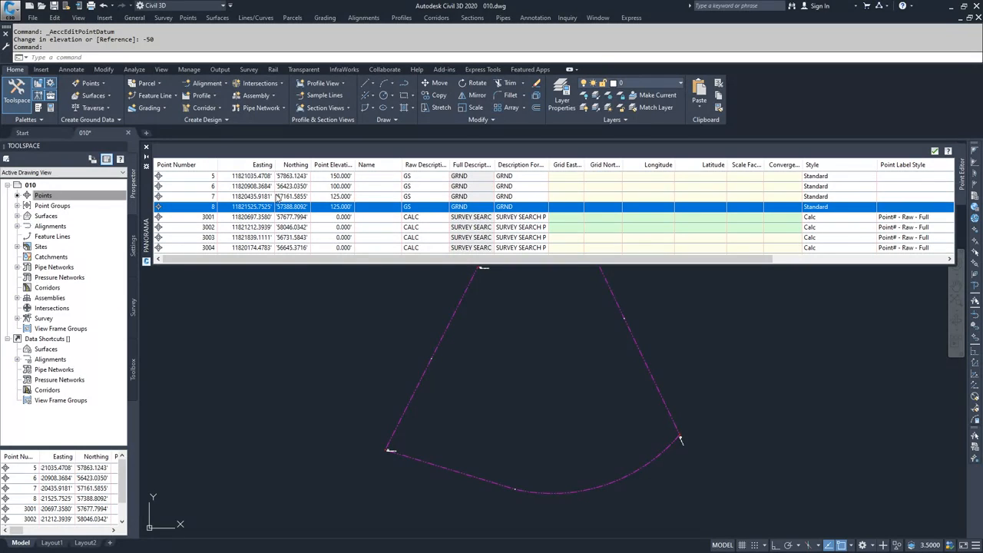
mouse_move(277, 197)
left_mouse_down()
mouse_move(280, 205)
mouse_move(275, 196)
left_mouse_up()
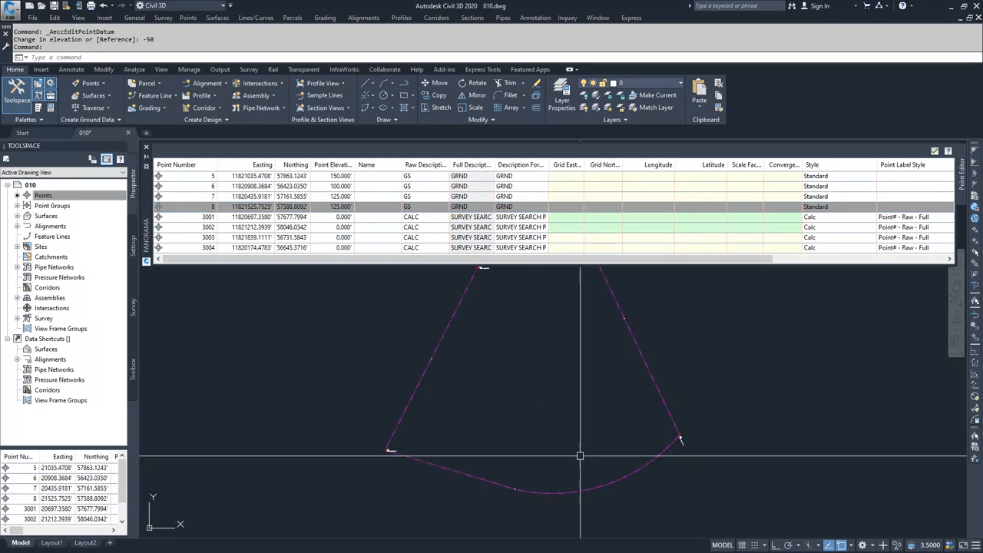
left_click(935, 152)
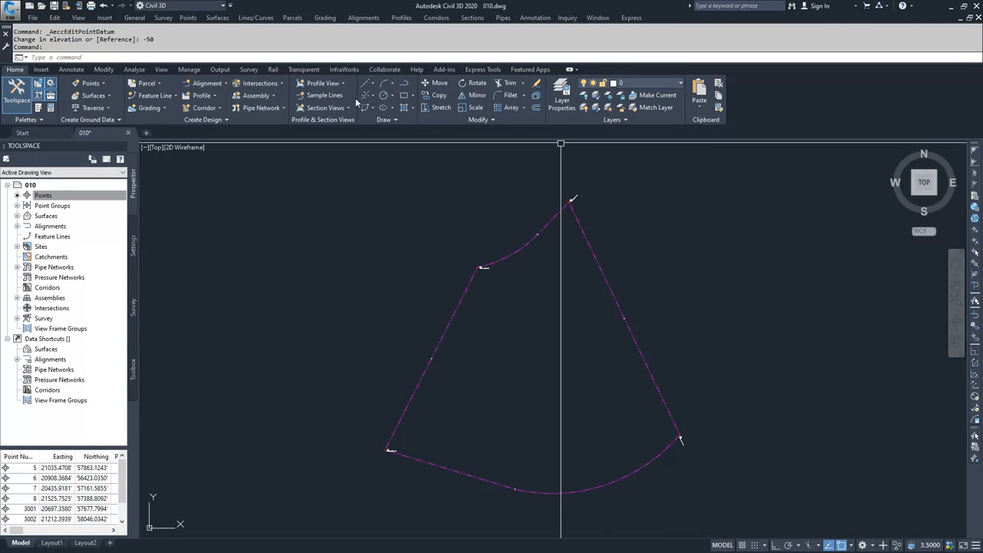
- Set the zone category to USA, California in the drawing settings for units and zone
left_click(14, 9)
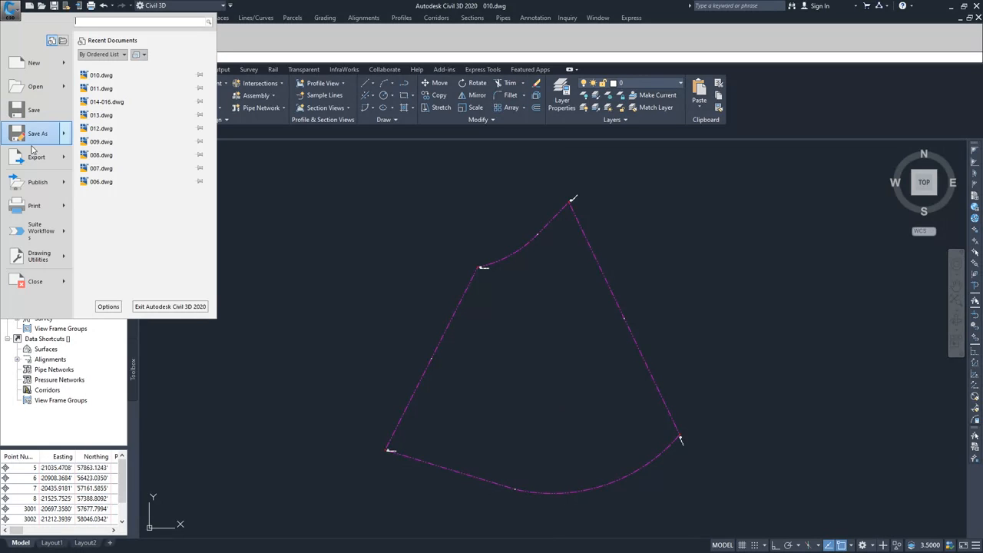
left_click(47, 262)
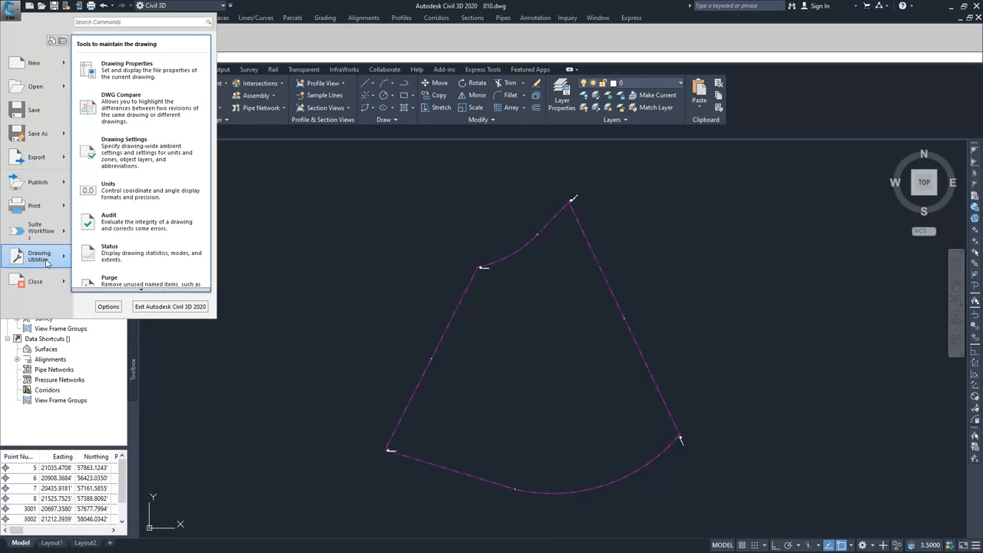
left_click(141, 156)
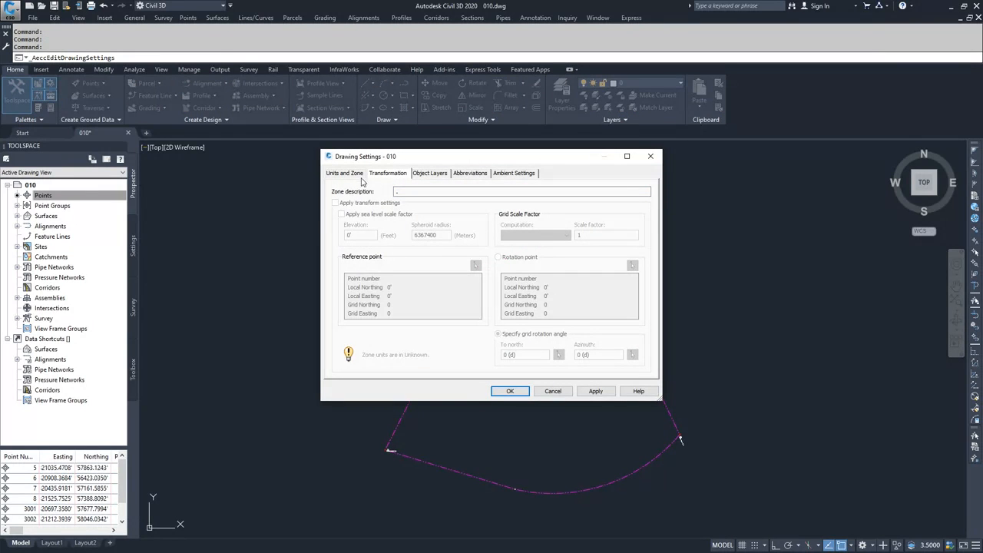
left_click(350, 174)
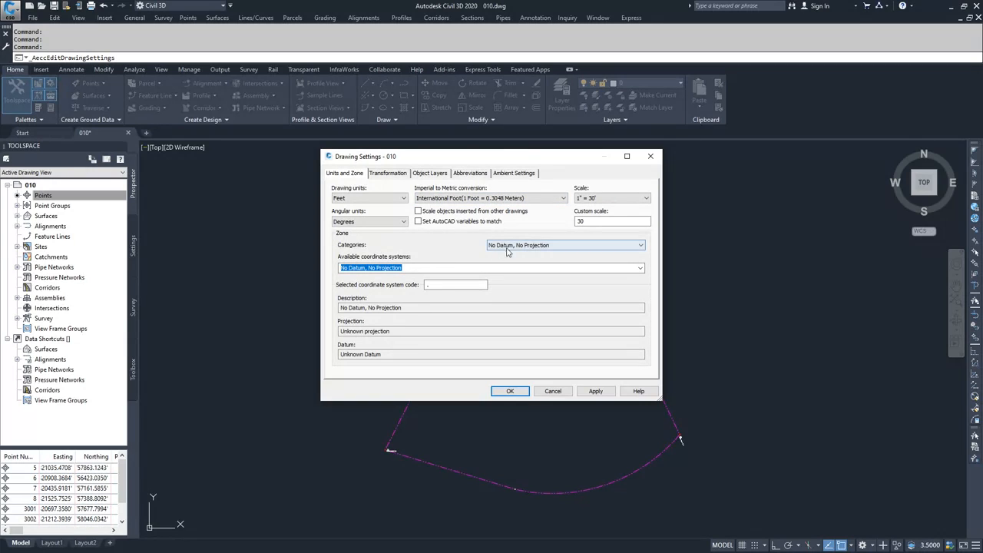
left_click(553, 249)
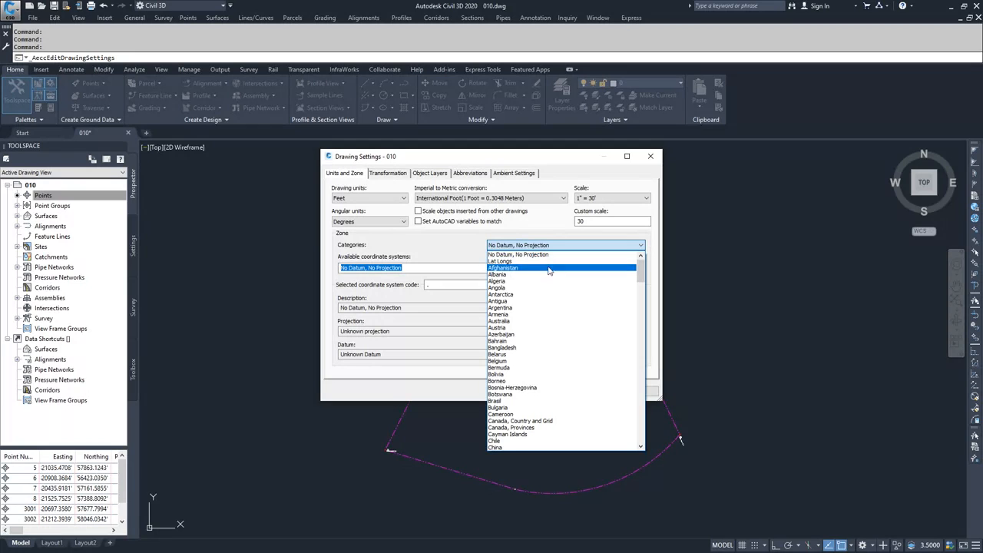
scroll(550, 332, "down", 2)
scroll(561, 331, "down", 20)
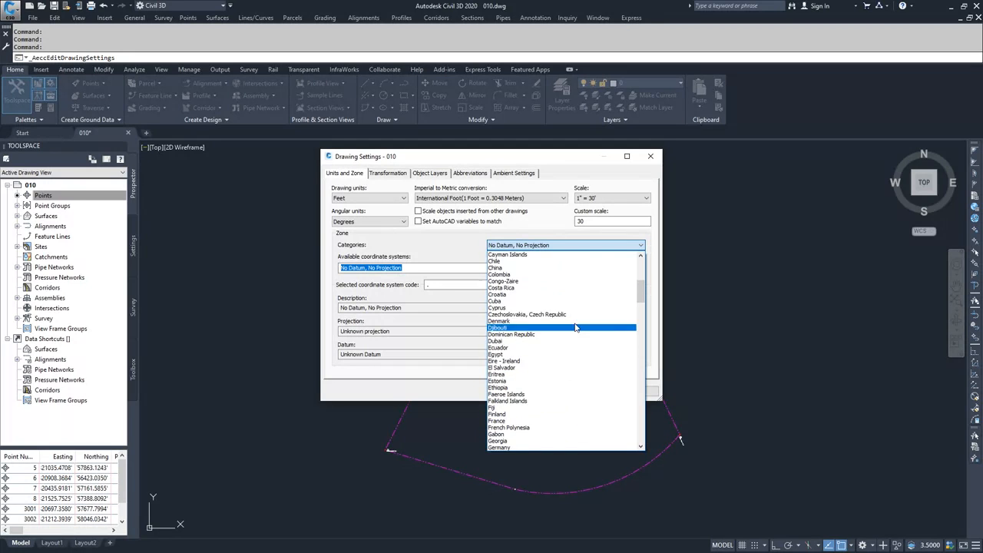
scroll(579, 327, "down", 15)
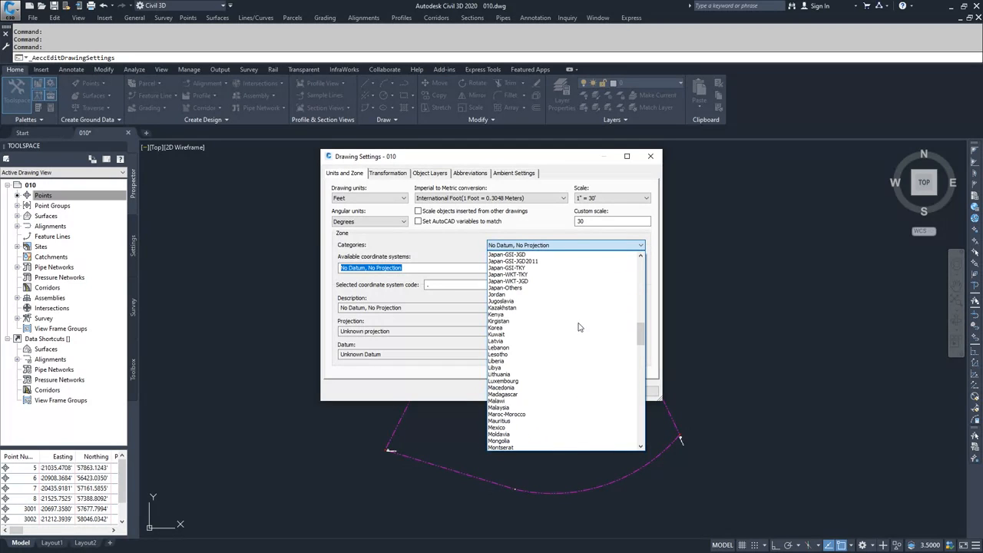
scroll(579, 327, "down", 11)
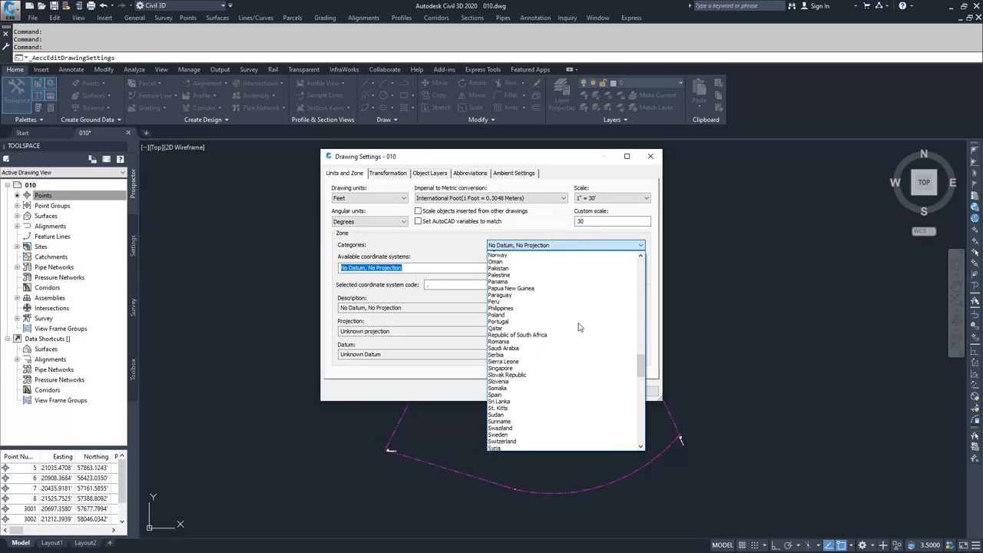
scroll(579, 327, "down", 3)
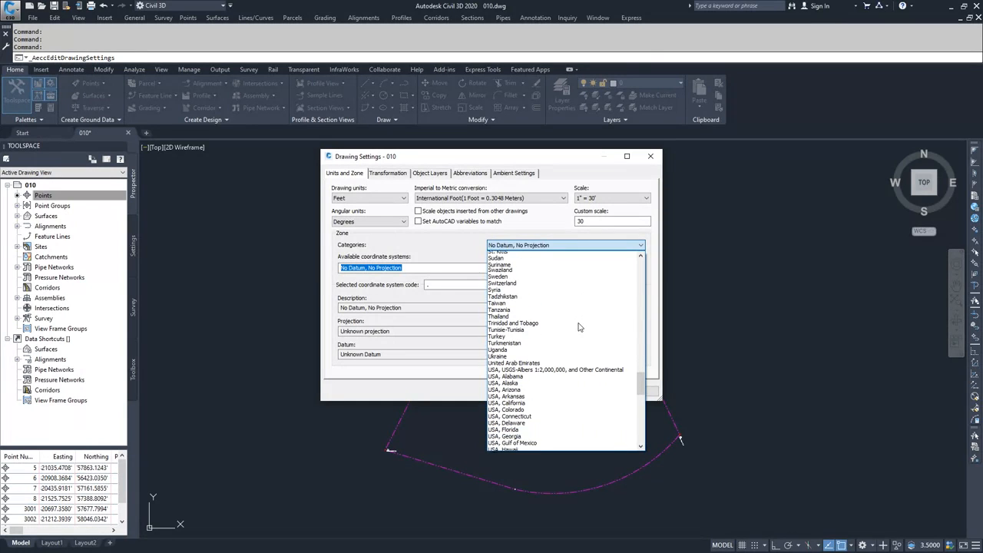
left_click(516, 369)
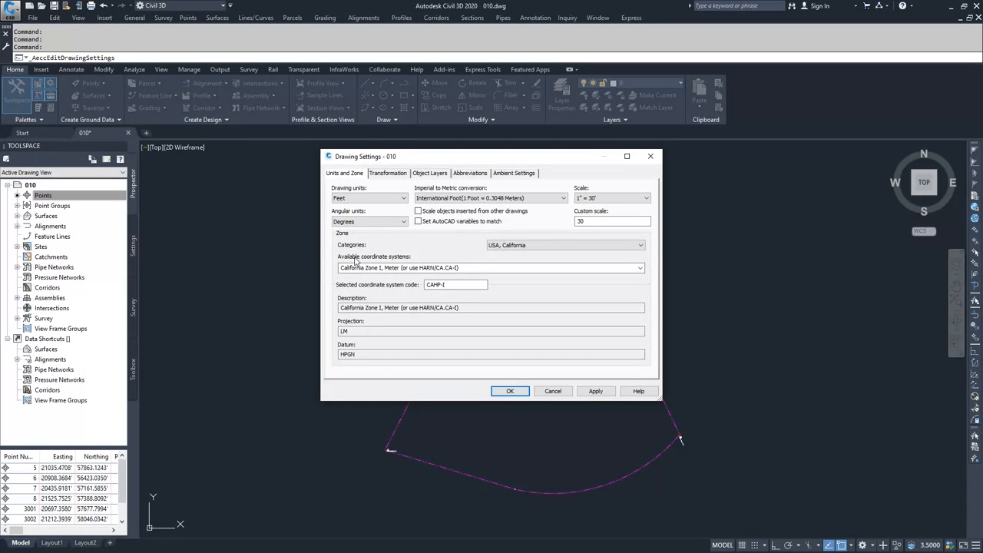
- Assign the coordinate system California Zone I, US FT (or use HARN/CA.CA-IF) to the drawing and apply the settings
left_click(640, 267)
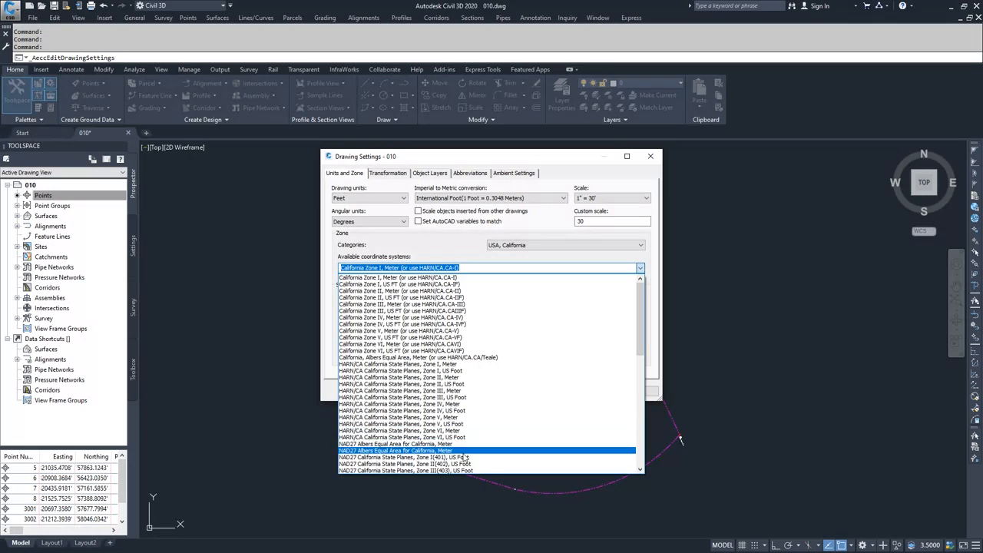
scroll(465, 457, "down", 4)
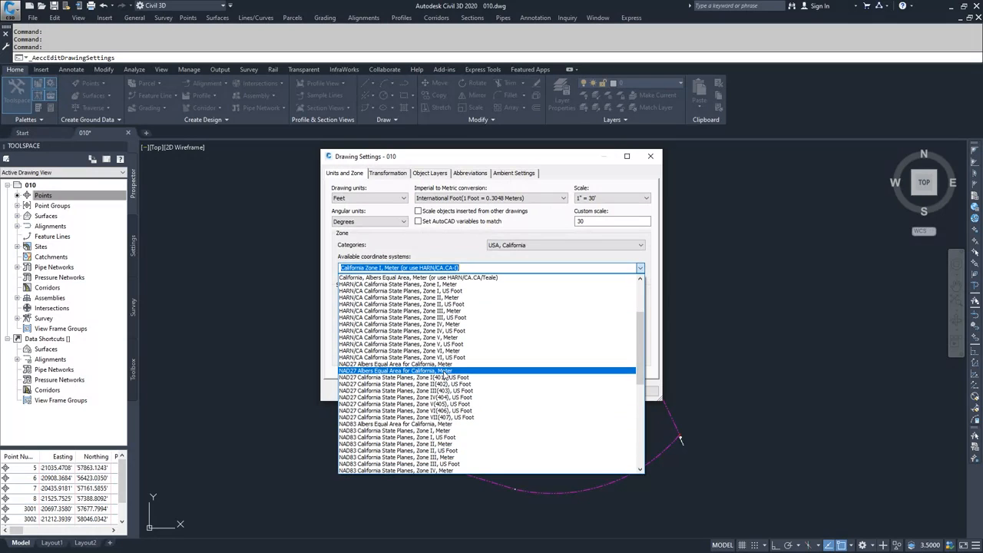
scroll(445, 381, "down", 2)
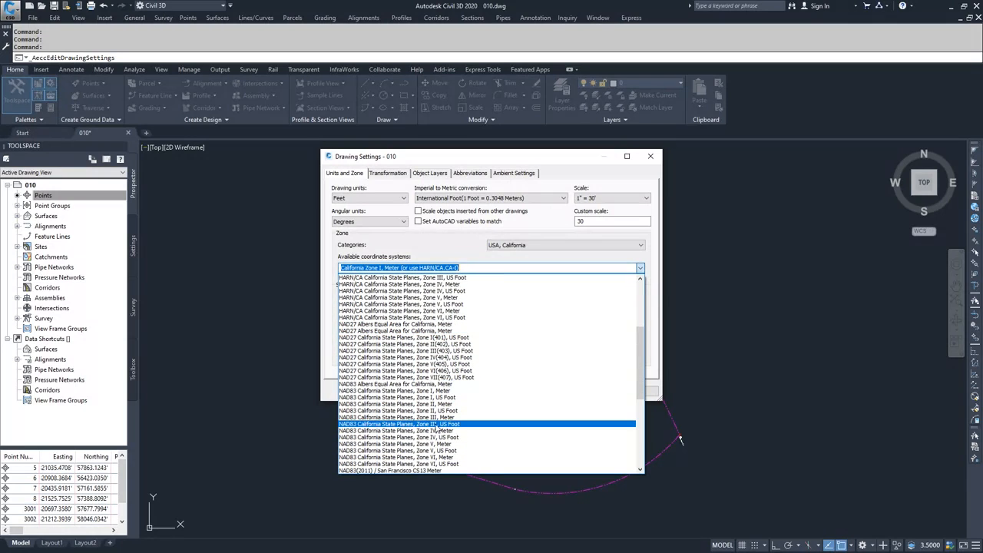
scroll(436, 430, "up", 6)
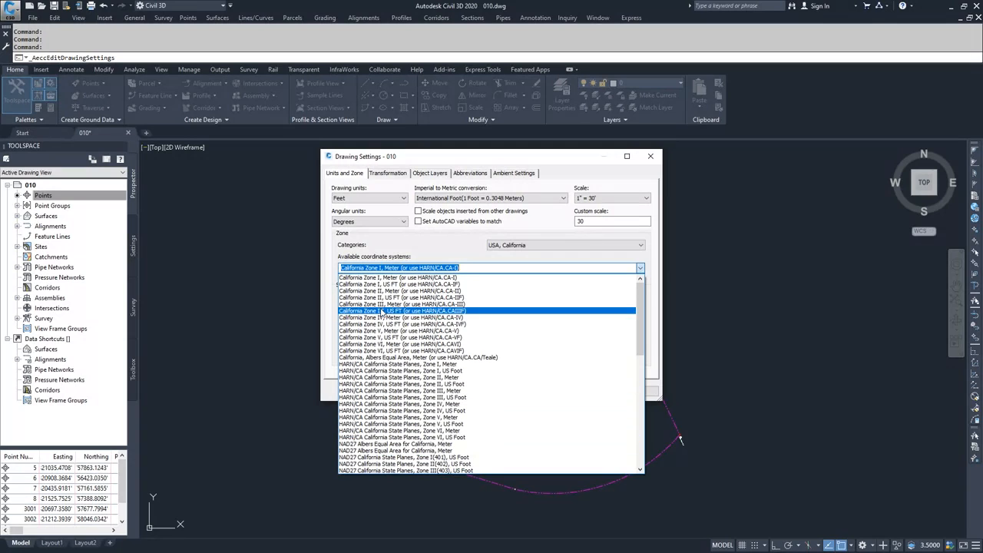
left_click(400, 284)
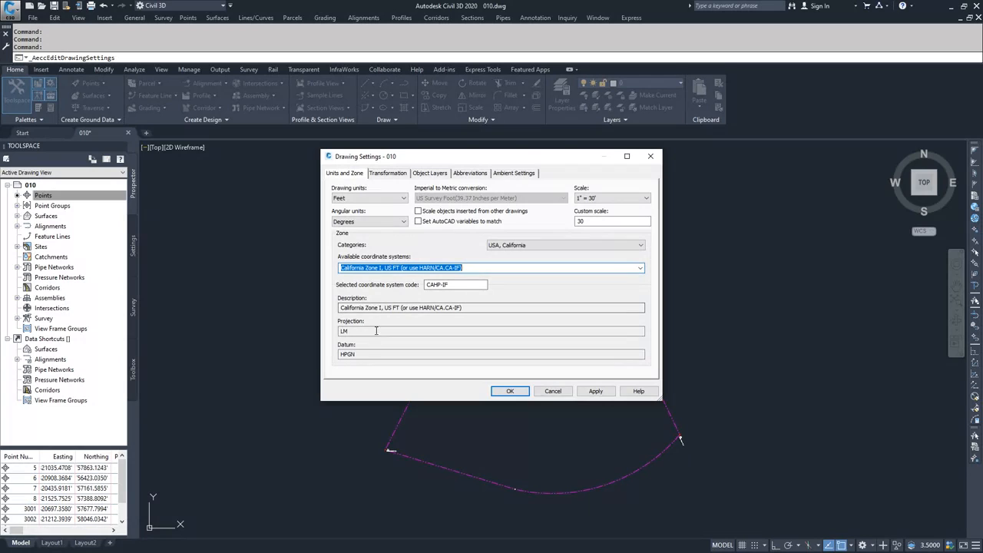
left_click(386, 173)
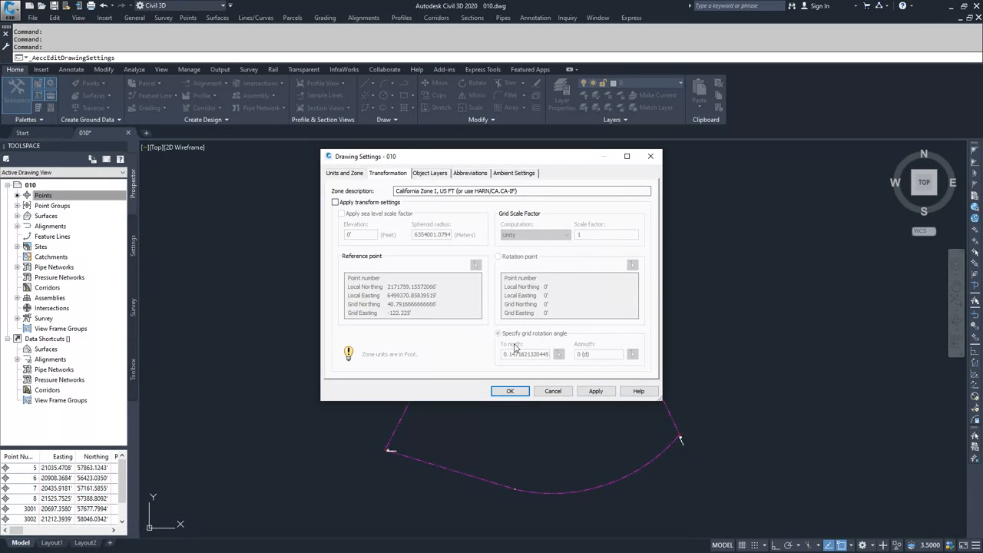
left_click(596, 391)
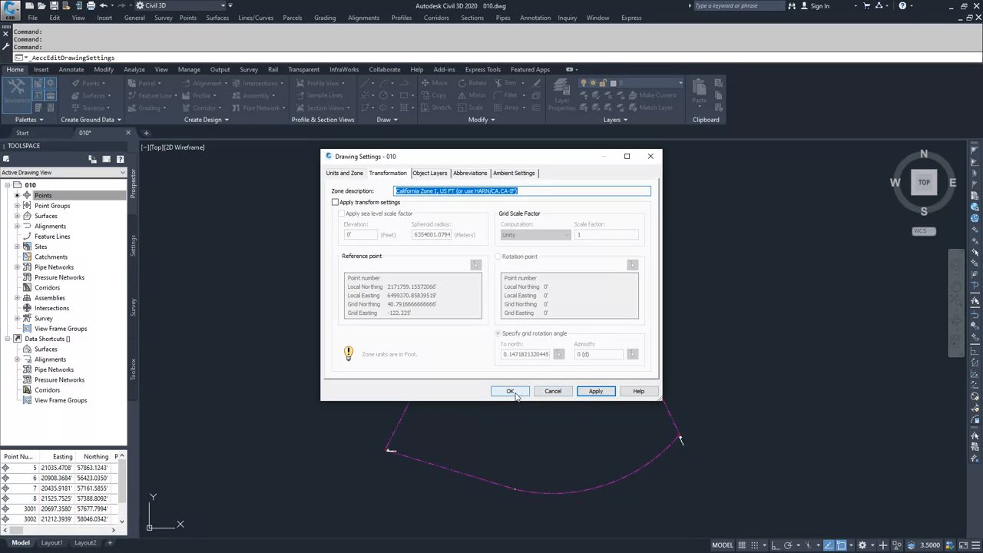
left_click(509, 391)
- List all drawing points in the point editor again to review them with the assigned coordinate zone
right_click(41, 196)
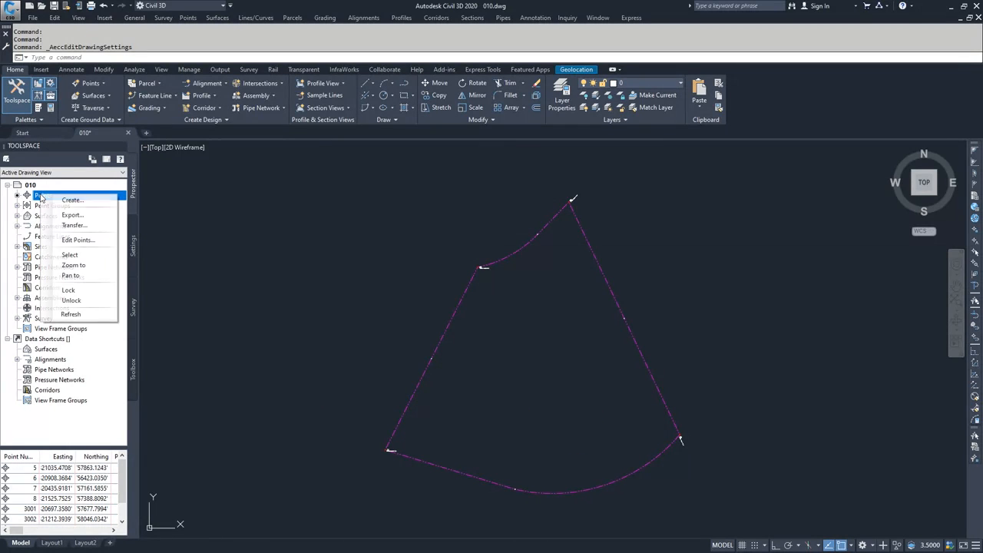
left_click(76, 240)
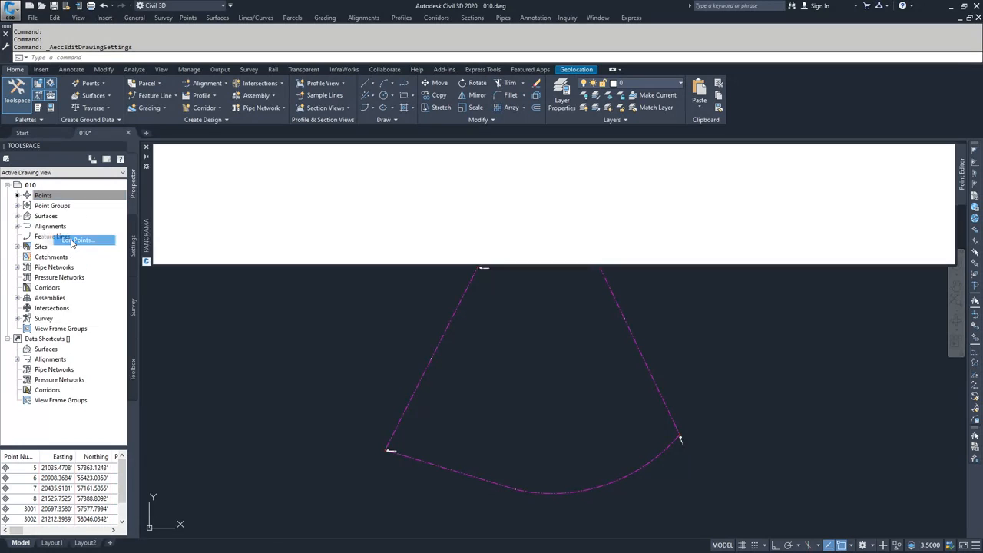